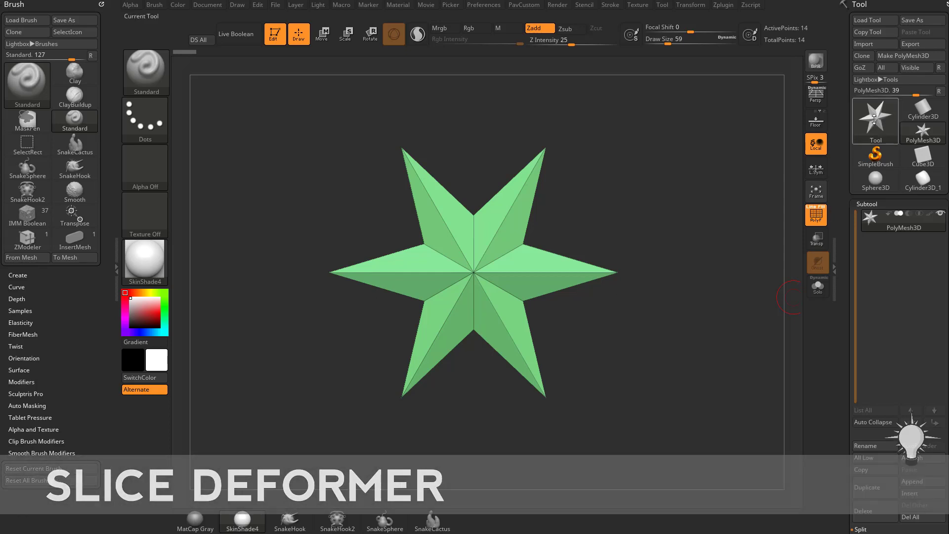
Load a Sphere3D primitive and initialize it with HDivide 24 and VDivide 24
click(874, 119)
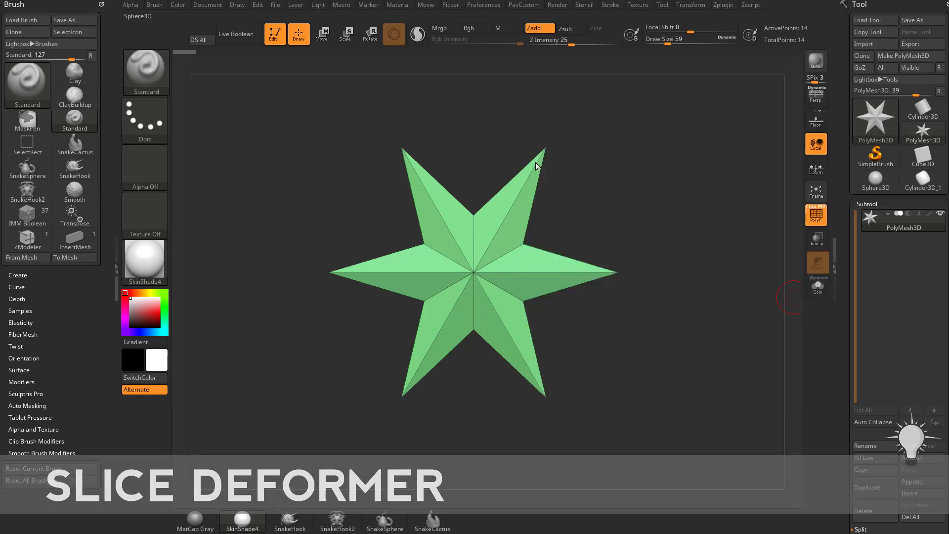
click(538, 166)
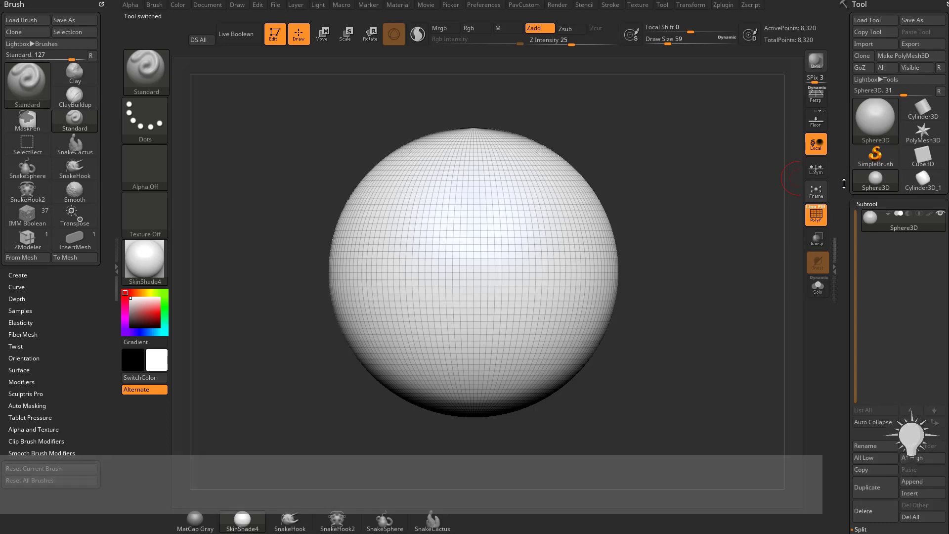
scroll(833, 70, down, 5)
scroll(833, 71, down, 3)
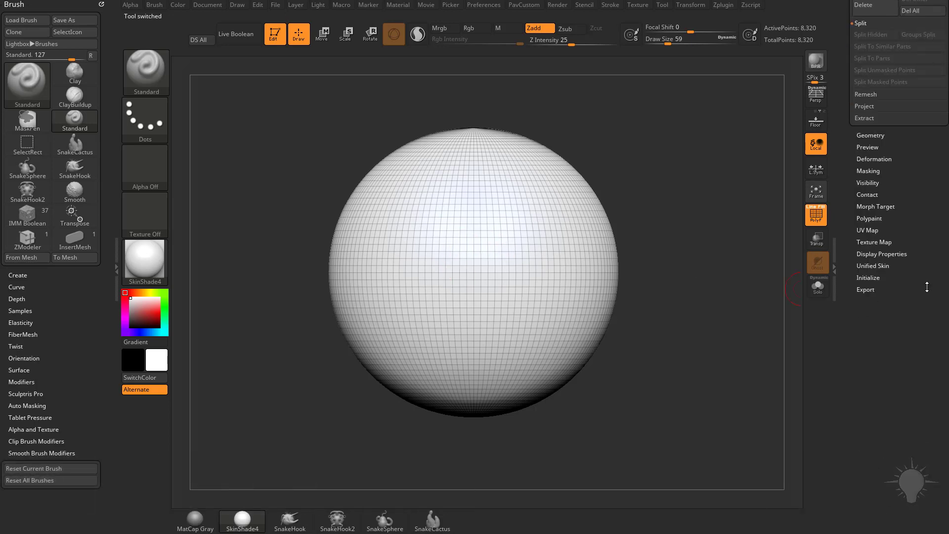
key(shift)
click(873, 278)
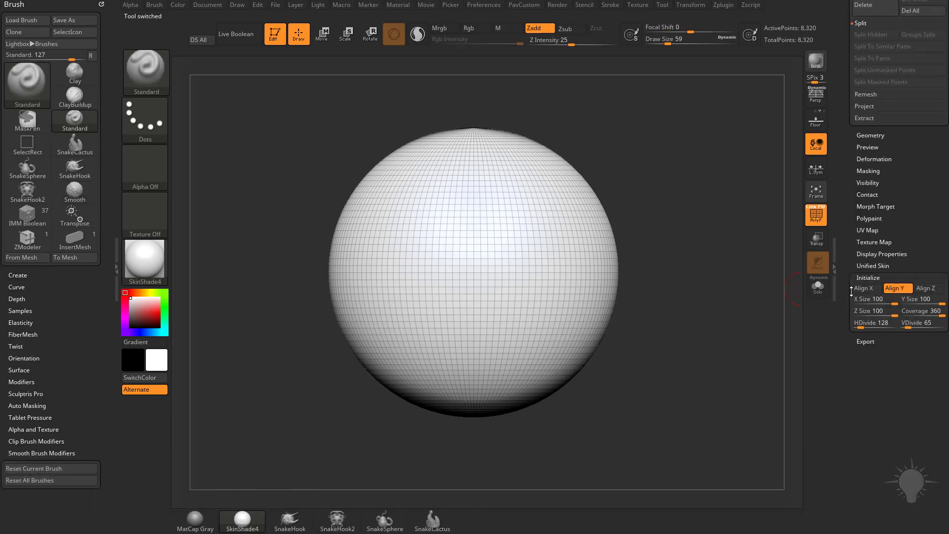
click(870, 322)
text(24)
key(Tab)
text(24)
key(Tab)
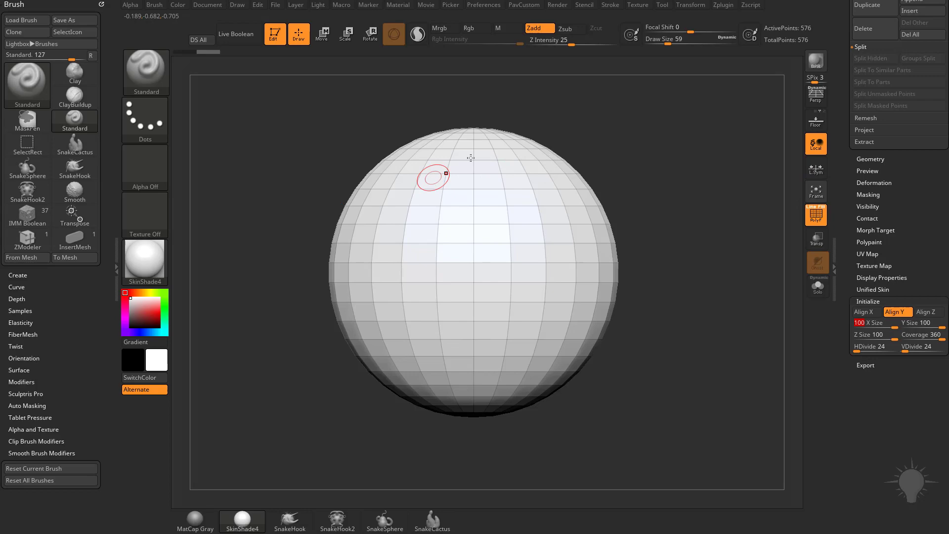
Convert the low-resolution sphere to a PolyMesh3D and apply the Slice deformer to it
drag(845, 211, 863, 416)
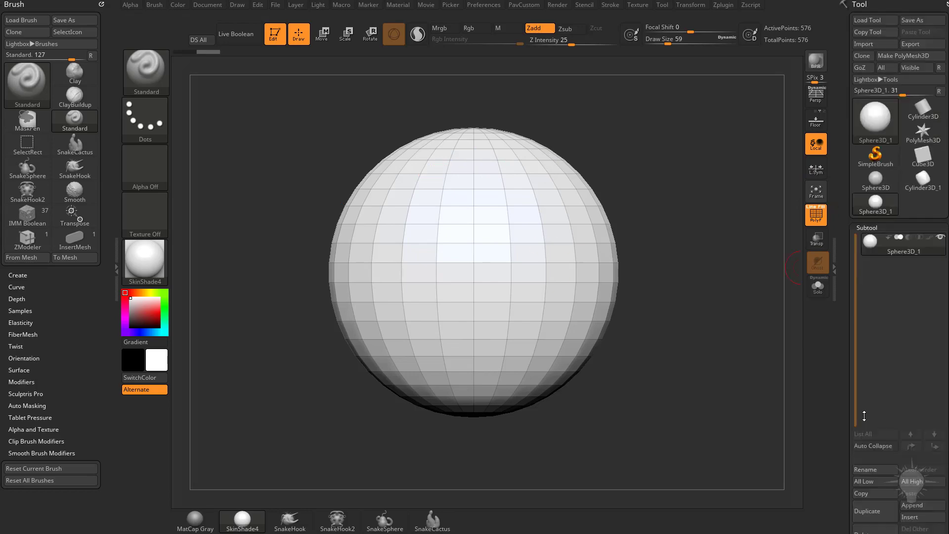
click(924, 56)
drag(655, 154, 674, 183)
key(w)
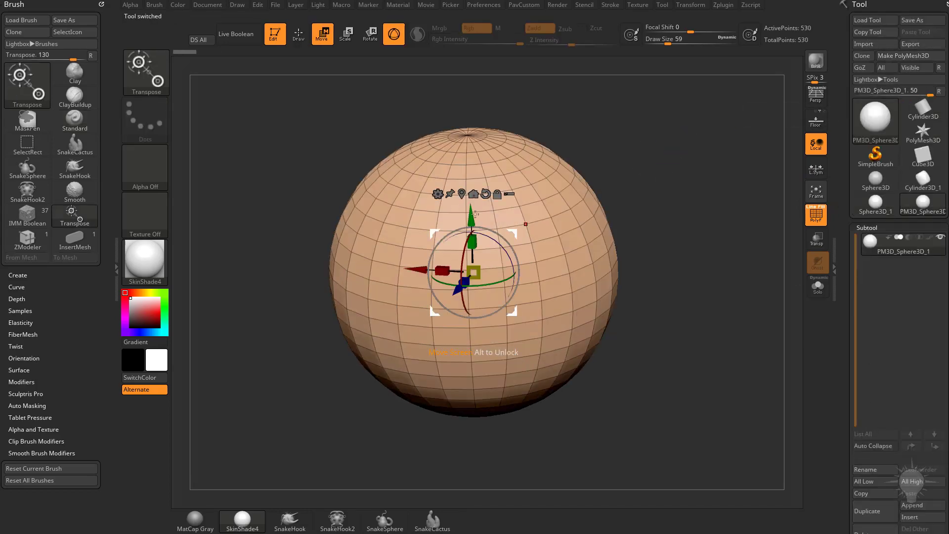
click(437, 194)
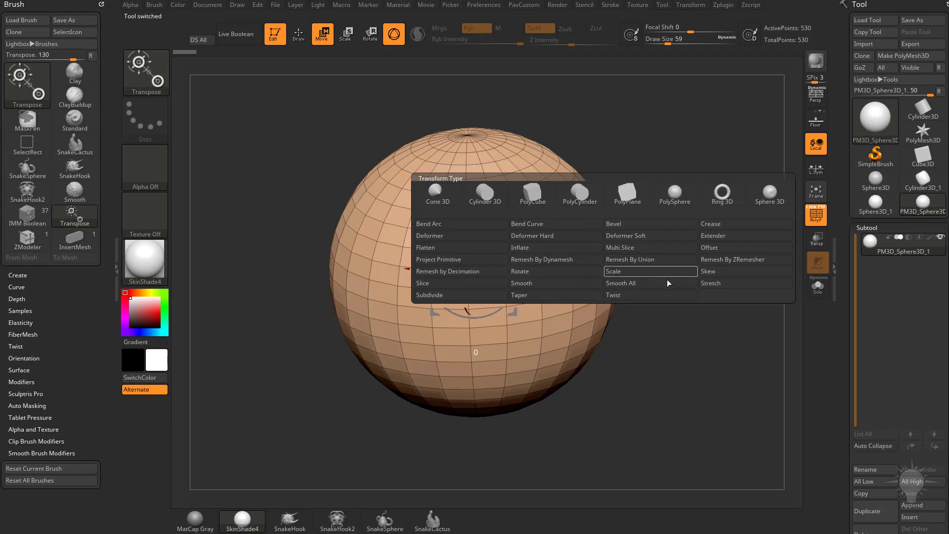
click(457, 286)
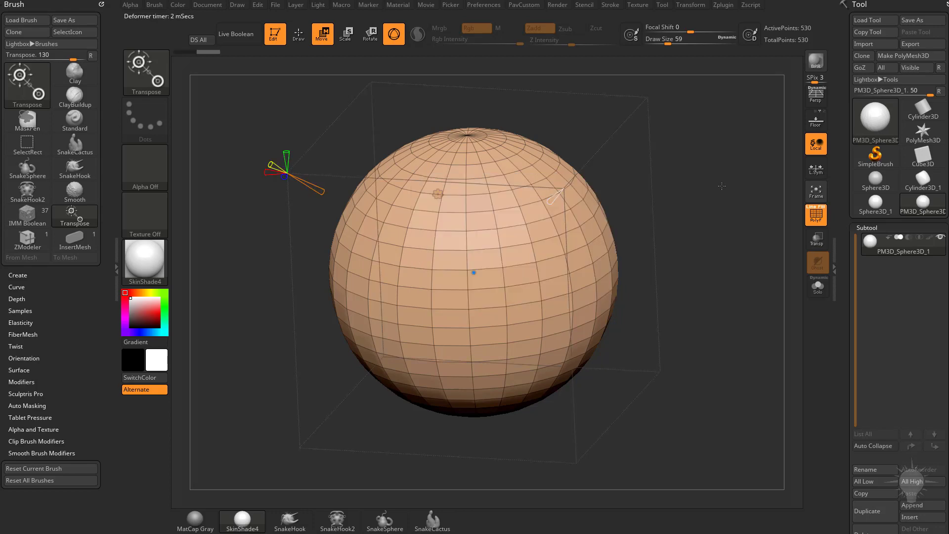
Switch to the browser to view the ZB4 R8 What's New playlist on YouTube, and return to ZBrush
mouse_move(716, 227)
shift+mouse_down()
mouse_move(726, 222)
mouse_move(713, 213)
shift+mouse_up()
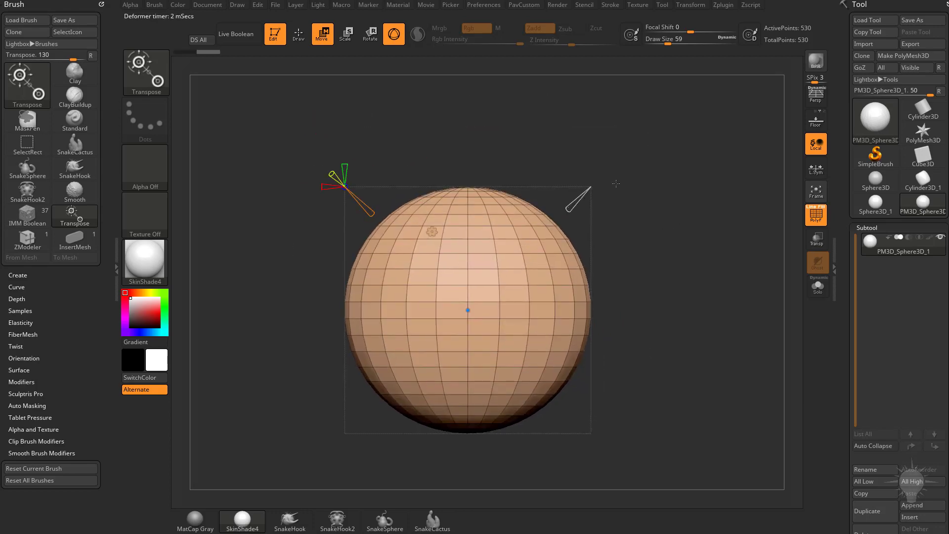
drag(616, 183, 599, 219)
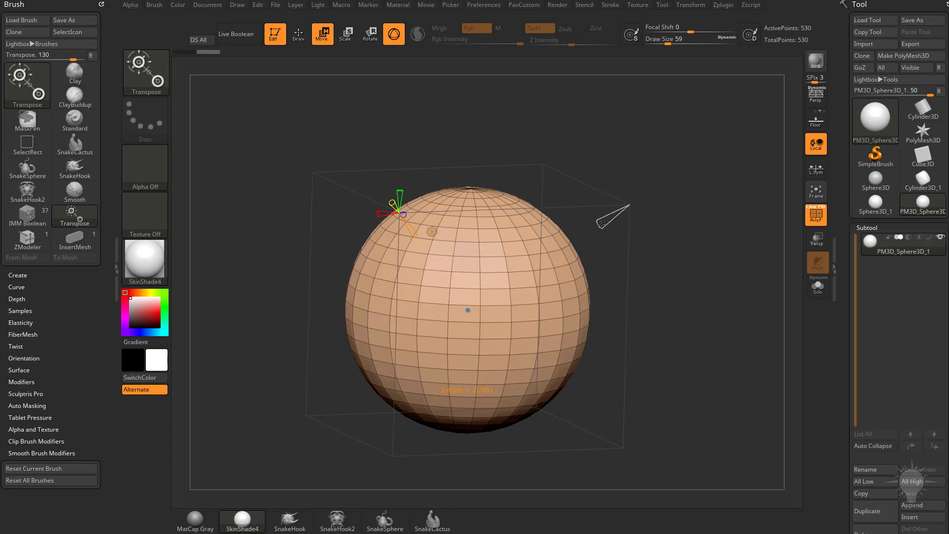
drag(661, 220, 643, 209)
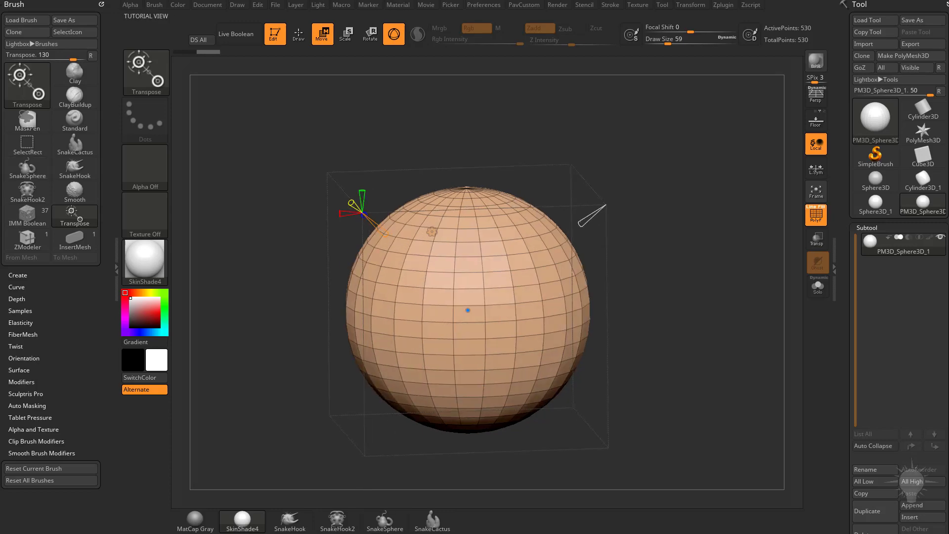
key(alt+Tab)
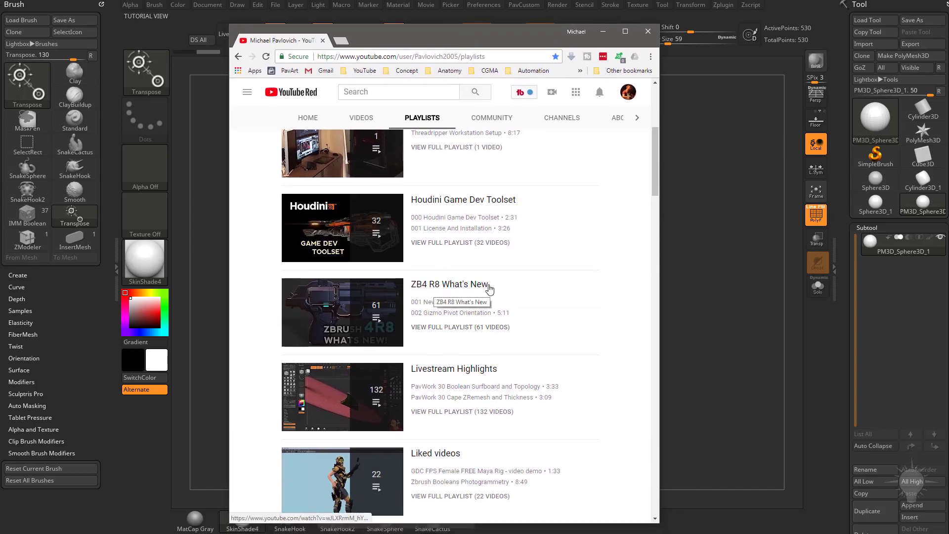
drag(418, 47, 421, 91)
key(alt+Tab)
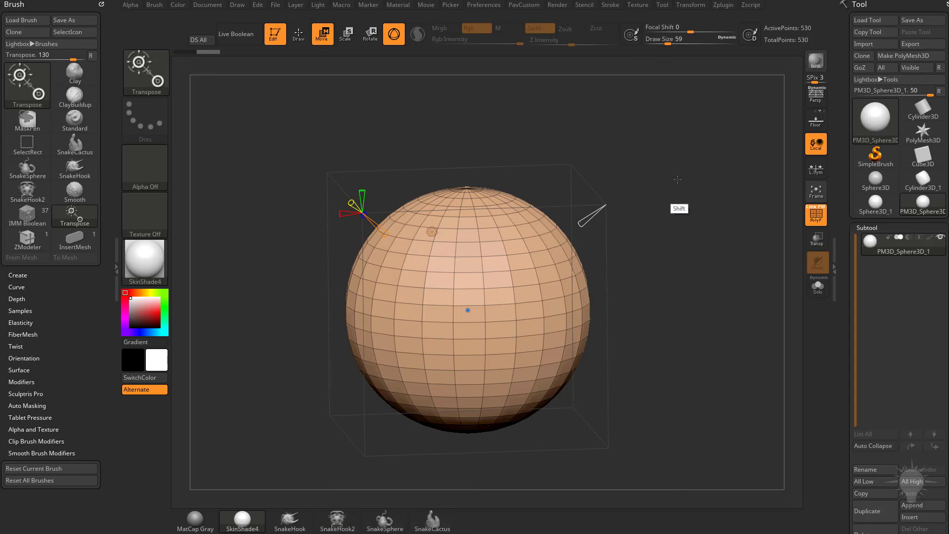
Reduce the slice width and shift the slice centre sideways from the middle of the sphere in front view
shift+drag(674, 179, 673, 161)
alt+drag(673, 162, 684, 182)
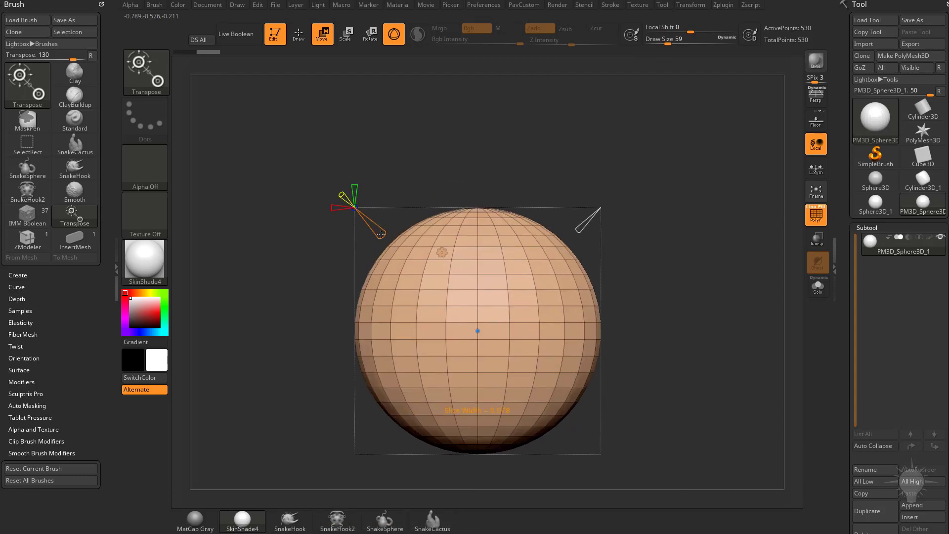
drag(380, 234, 365, 193)
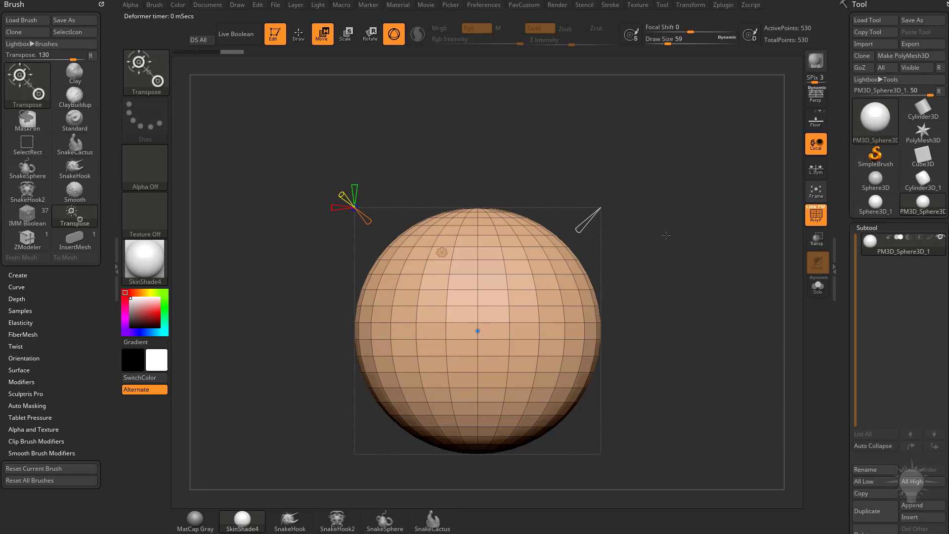
alt+drag(663, 217, 635, 201)
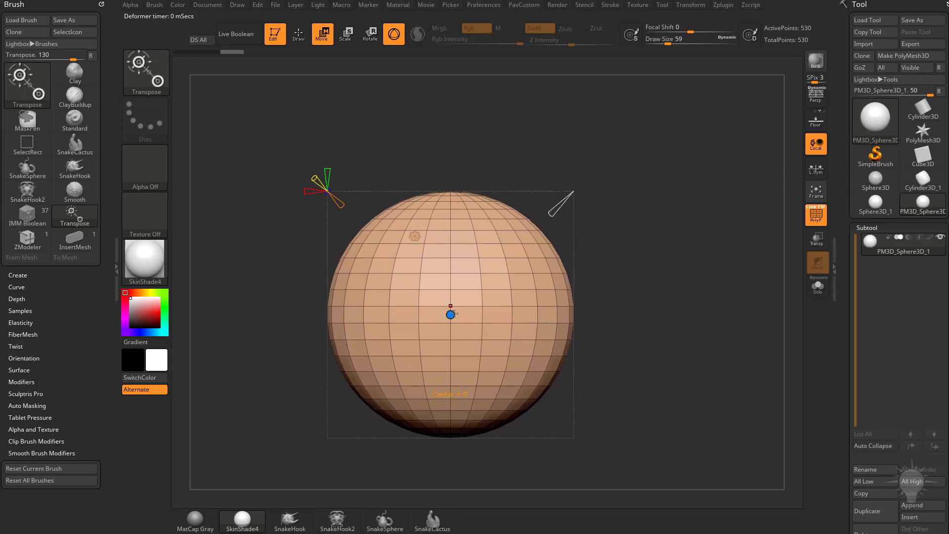
drag(451, 314, 492, 314)
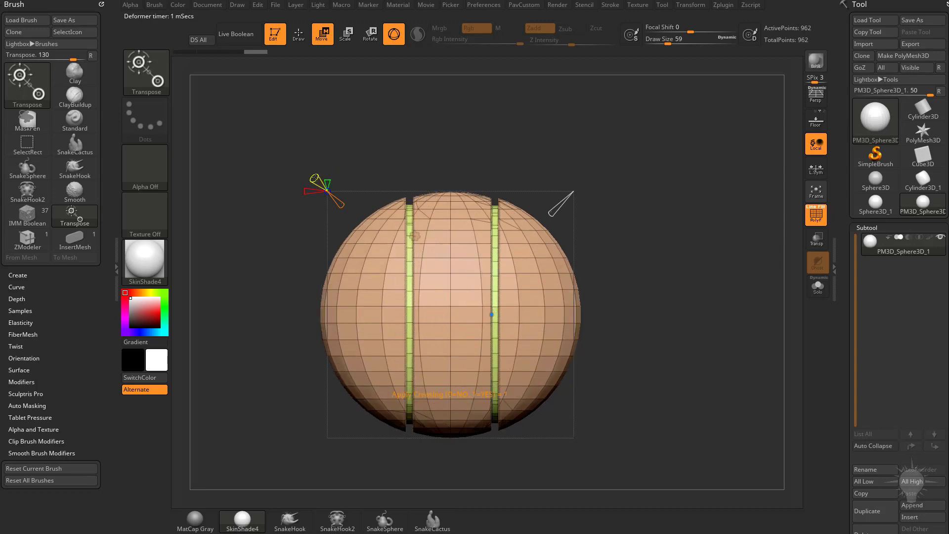
Undo the last slice deformer changes that added the mirrored bands
key(ctrl+z)
key(ctrl+z)
key(ctrl+z)
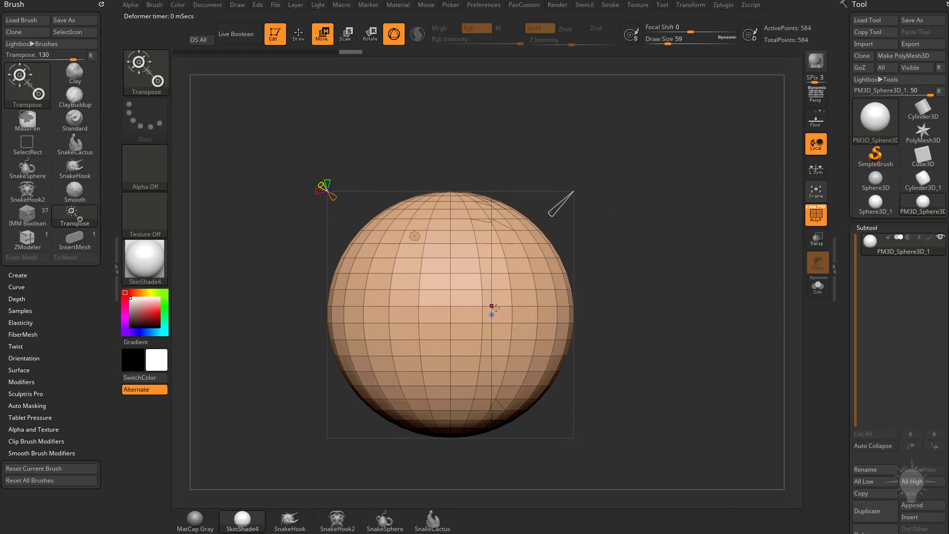
Place the slice centre in the sphere's upper-right area and increase the slice width to form crossing bands
drag(490, 314, 463, 314)
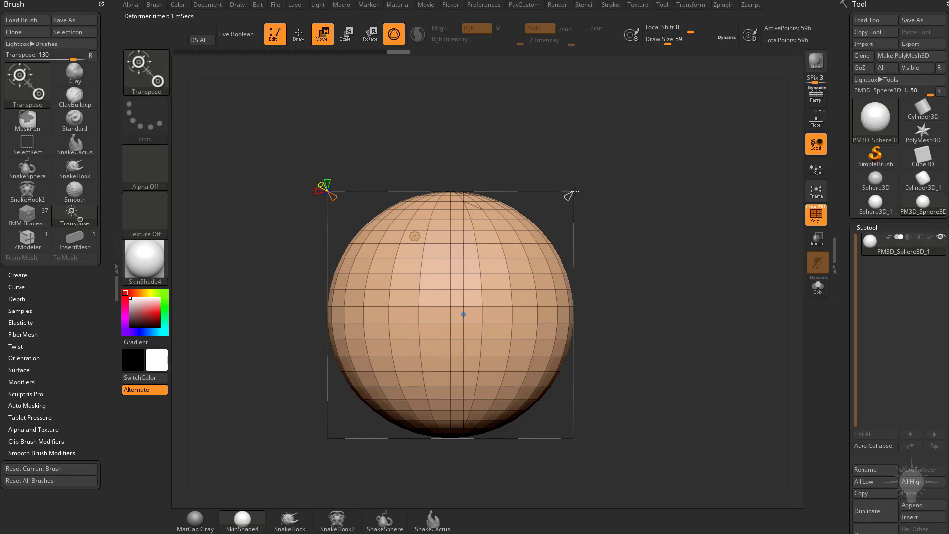
drag(458, 315, 539, 261)
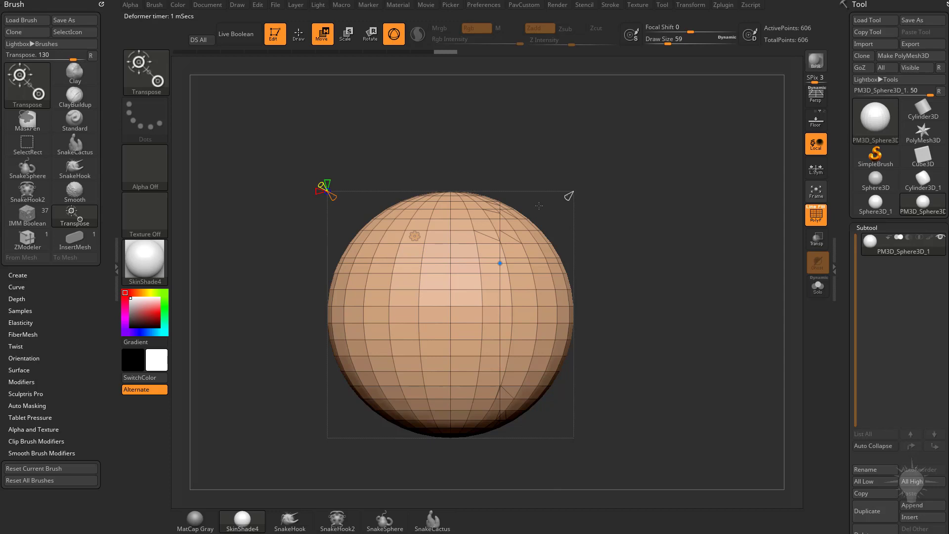
mouse_move(337, 200)
mouse_down()
mouse_move(382, 246)
mouse_move(335, 201)
mouse_move(360, 224)
mouse_move(337, 201)
mouse_move(348, 213)
mouse_up()
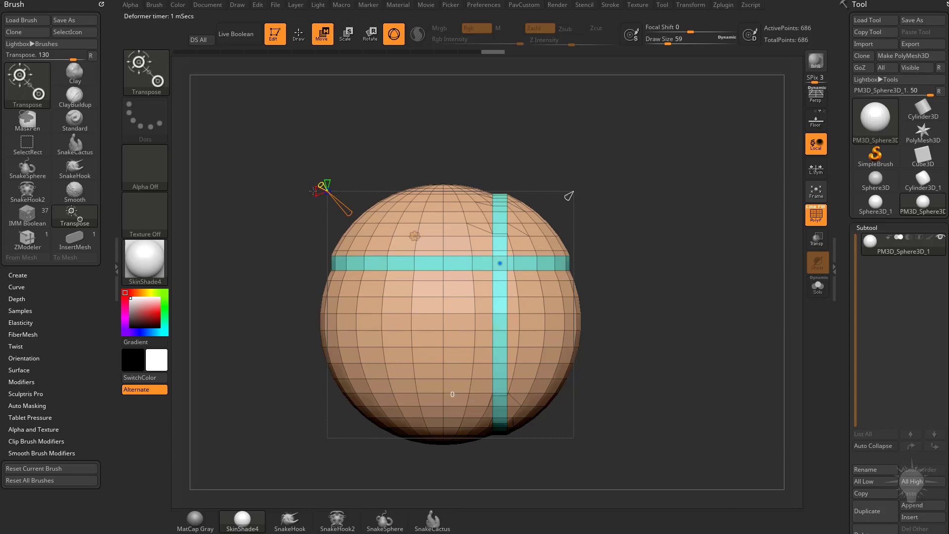
Mirror the slice bands in X and Y, and move the slice centre farther outward to spread them apart
ctrl+drag(314, 190, 304, 190)
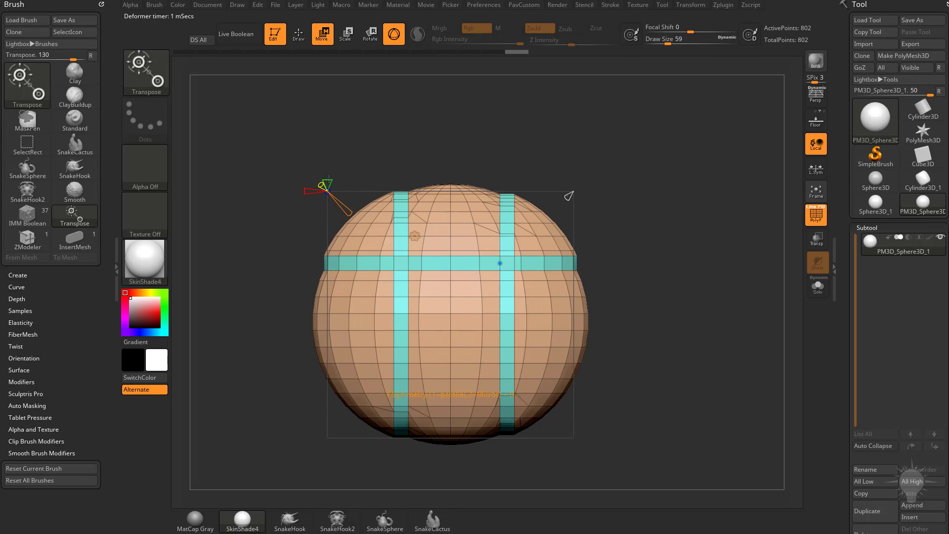
drag(329, 179, 331, 165)
right_drag(519, 203, 613, 184)
drag(503, 267, 520, 275)
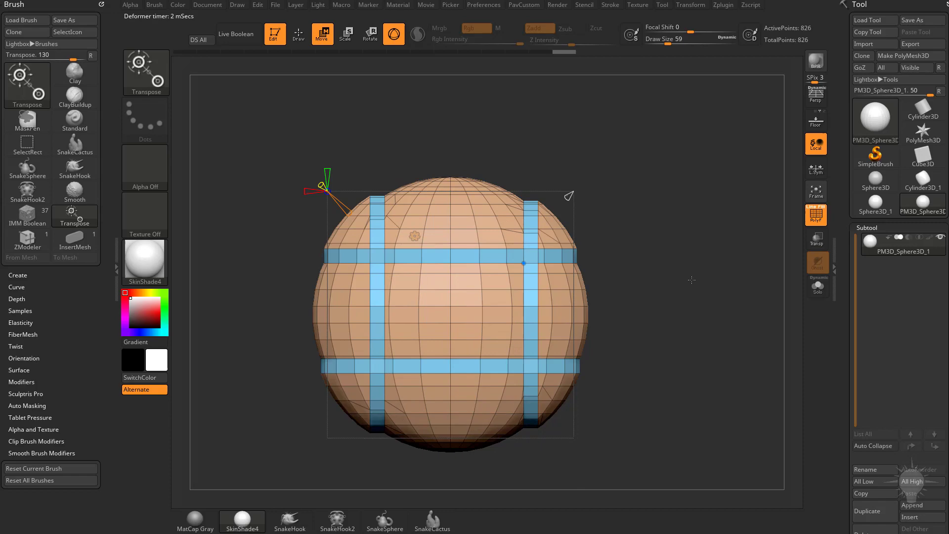
Raise the slice bands outward so they protrude from the sphere's surface
drag(692, 280, 742, 303)
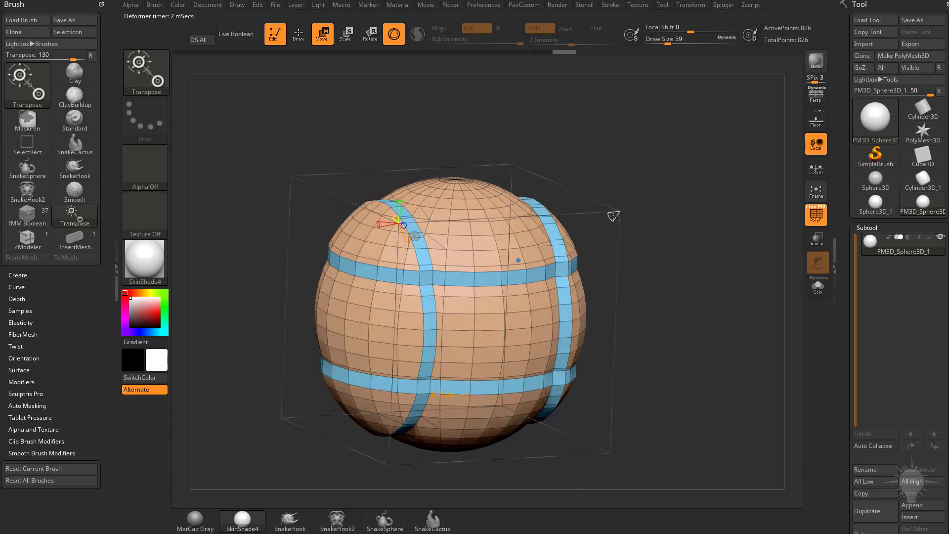
ctrl+drag(613, 216, 678, 193)
drag(732, 211, 573, 217)
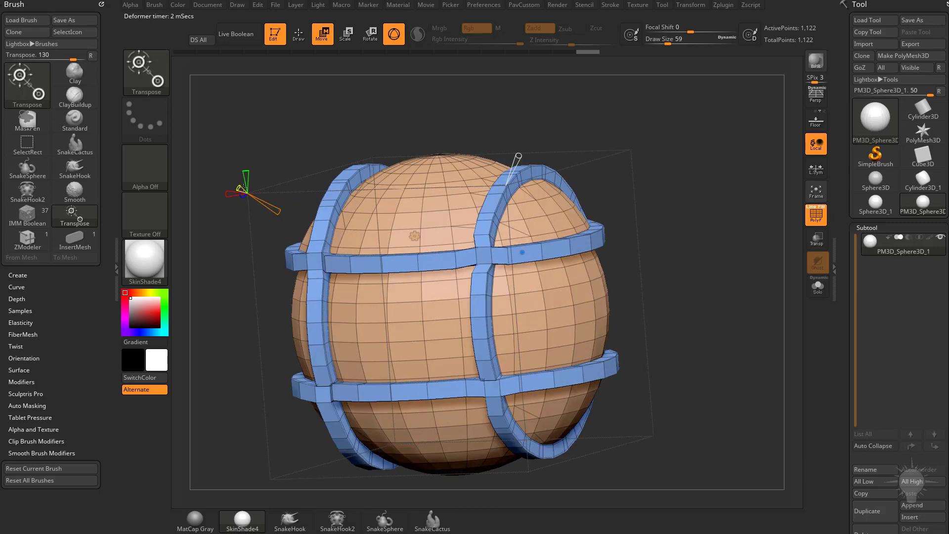
Set Apply Creasing to 1 for the slice bands and accept the deformer
drag(241, 187, 228, 179)
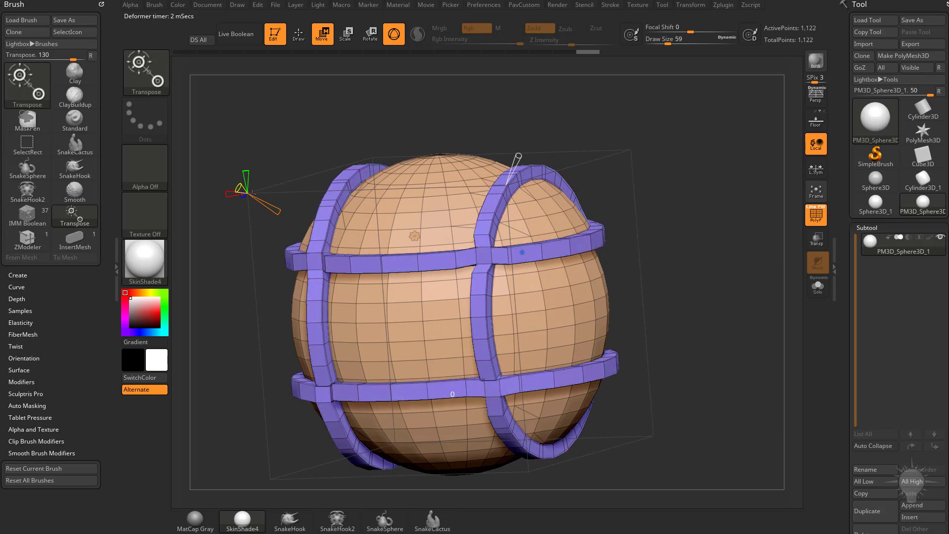
alt+drag(283, 210, 328, 207)
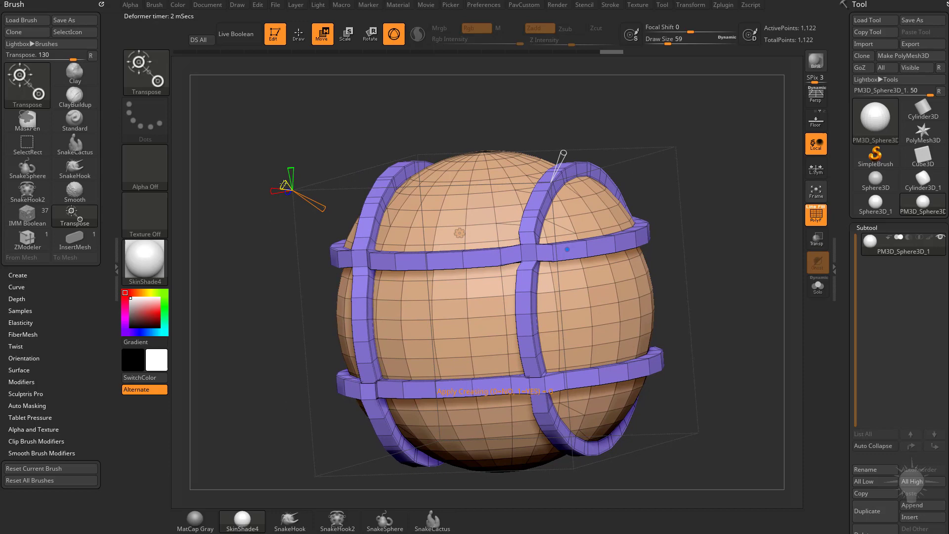
drag(284, 185, 268, 173)
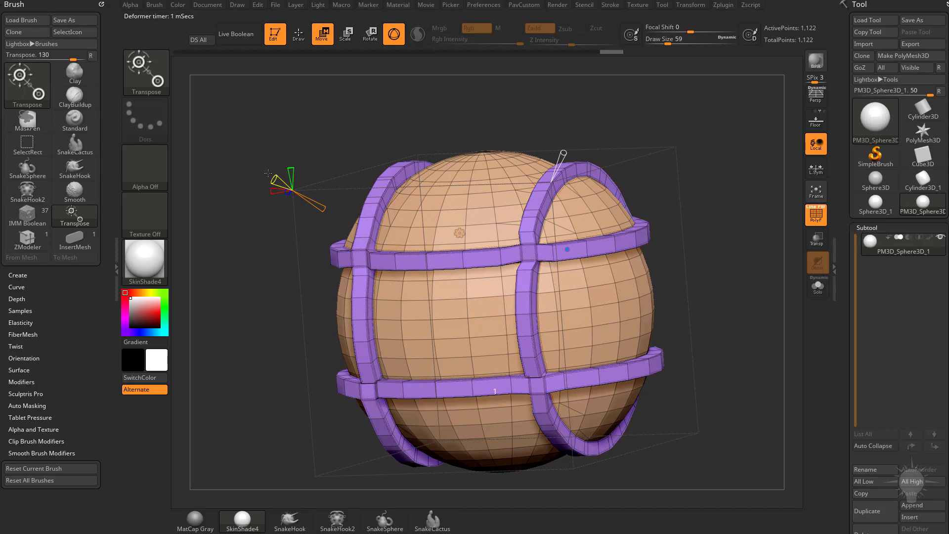
click(463, 232)
click(675, 249)
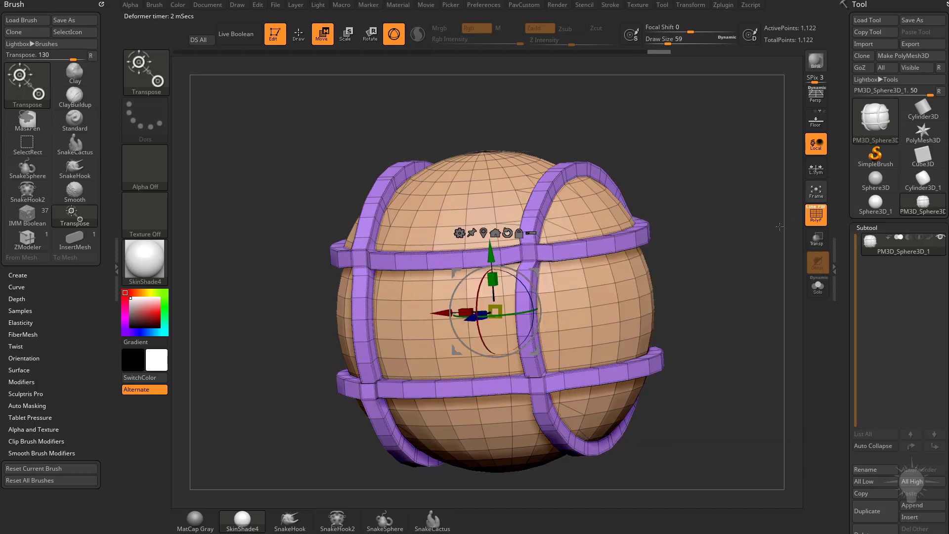
Hide the polyframe and switch the material to MatCap Gray
click(817, 214)
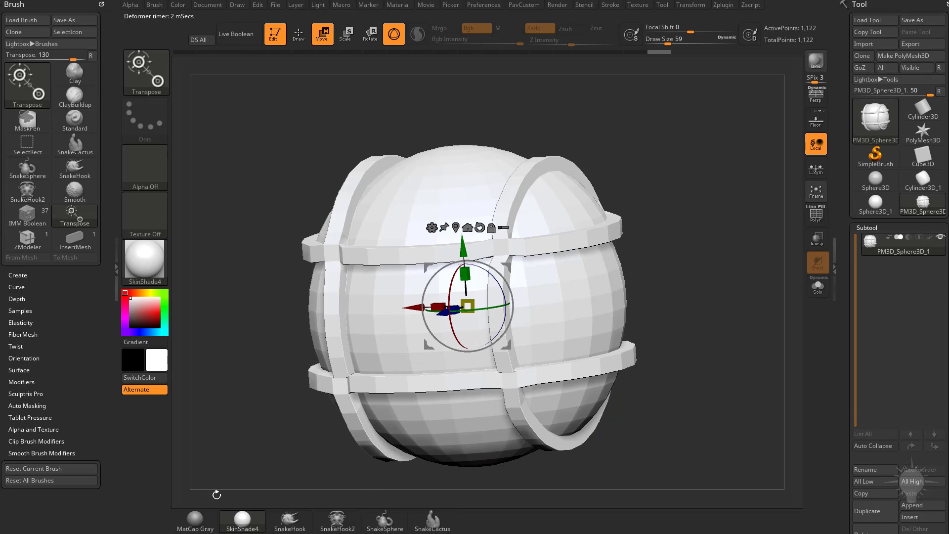
click(195, 519)
Turn on Dynamic Subdiv for the banded sphere, toggling it off and on to compare the smoothing
drag(851, 300, 858, 170)
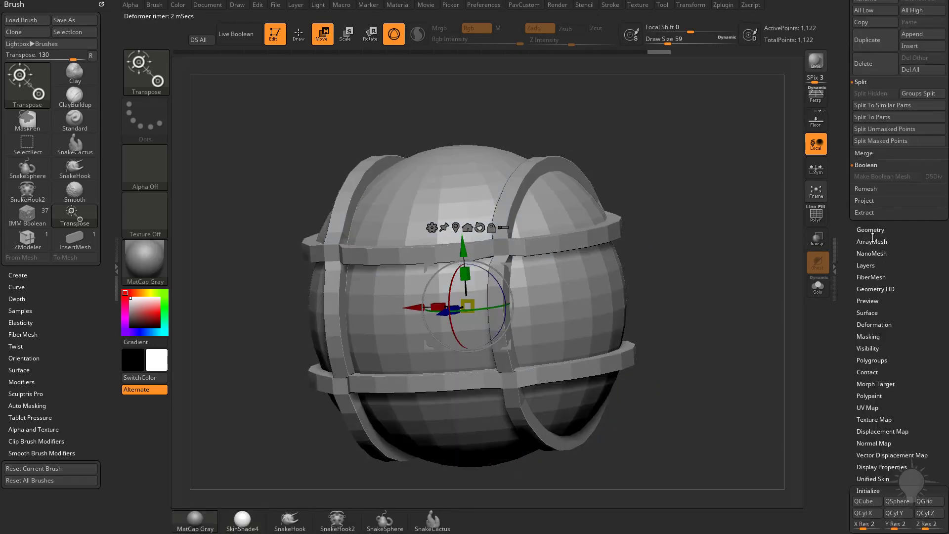
click(869, 230)
drag(852, 241, 852, 215)
click(870, 248)
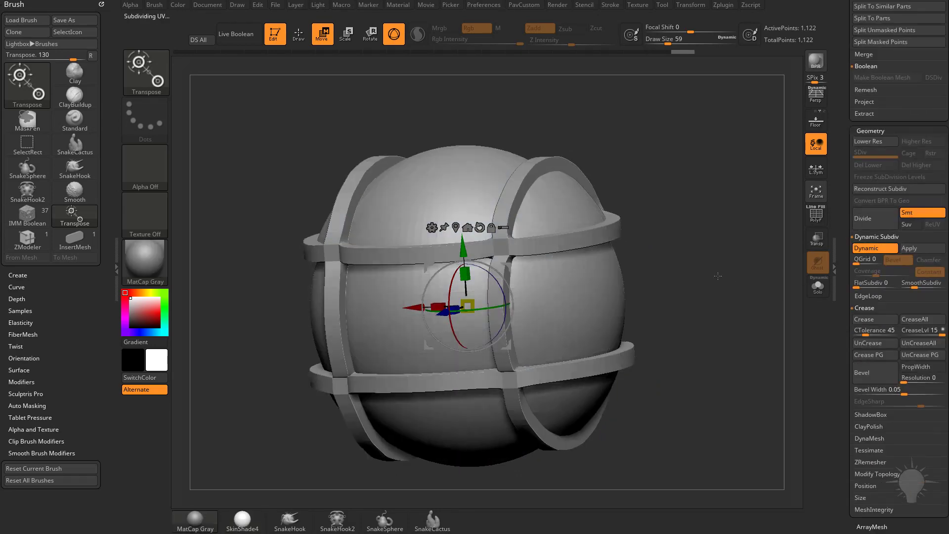
key(shift+d)
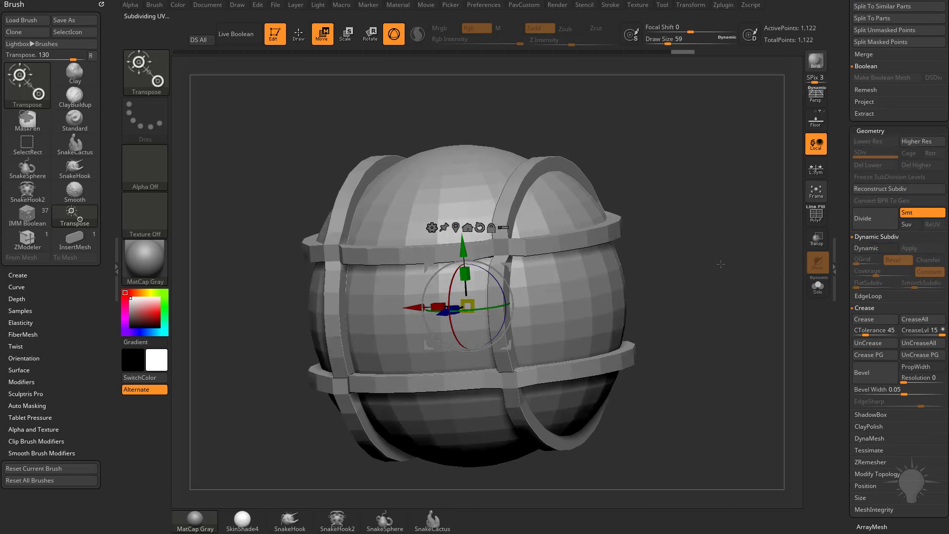
key(d)
Return to Draw mode and show the polyframe on the smoothed, banded sphere
click(540, 168)
key(q)
mouse_move(716, 237)
mouse_down()
mouse_move(746, 244)
mouse_move(692, 244)
mouse_move(720, 218)
mouse_move(716, 252)
mouse_move(714, 197)
mouse_move(416, 260)
mouse_up()
key(shift+f)
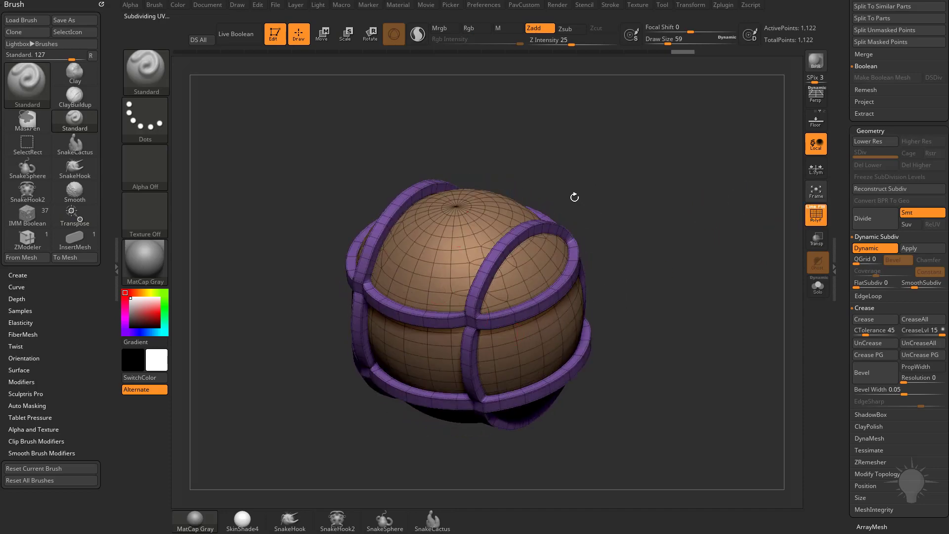
Choose the SliceCurve brush and slice the banded sphere once vertically and once horizontally from the front view
mouse_move(574, 197)
mouse_down()
mouse_move(695, 268)
mouse_move(674, 261)
mouse_move(721, 248)
mouse_up()
ctrl+shift+click(157, 84)
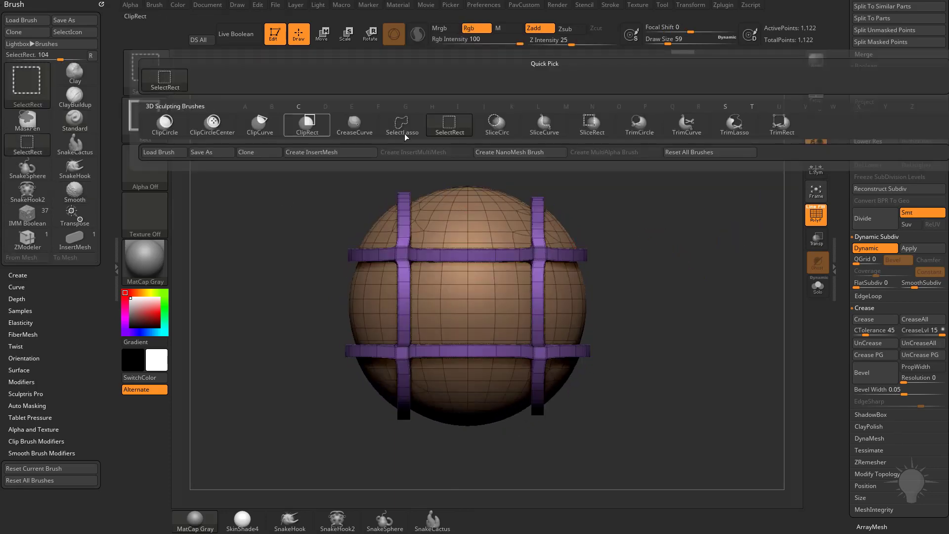
click(555, 130)
drag(534, 132, 477, 473)
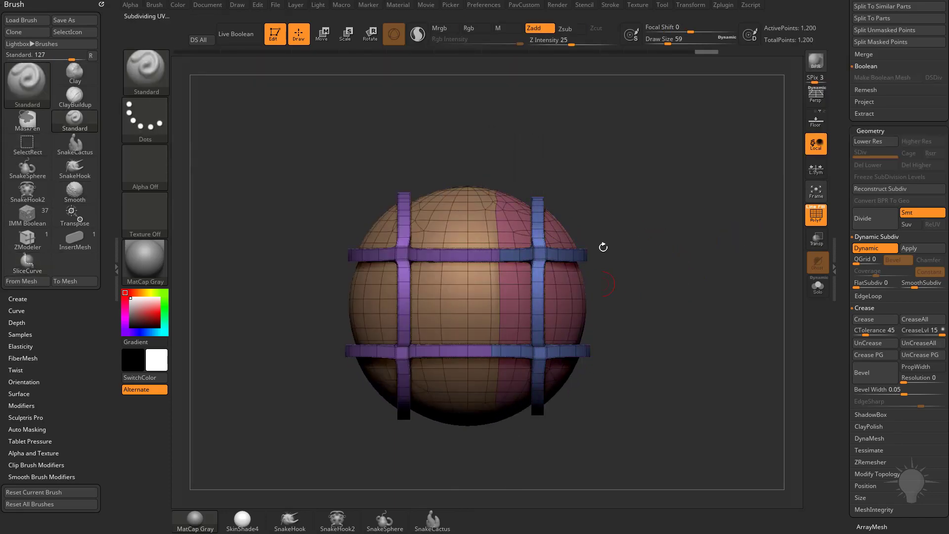
ctrl+shift+drag(506, 295, 618, 277)
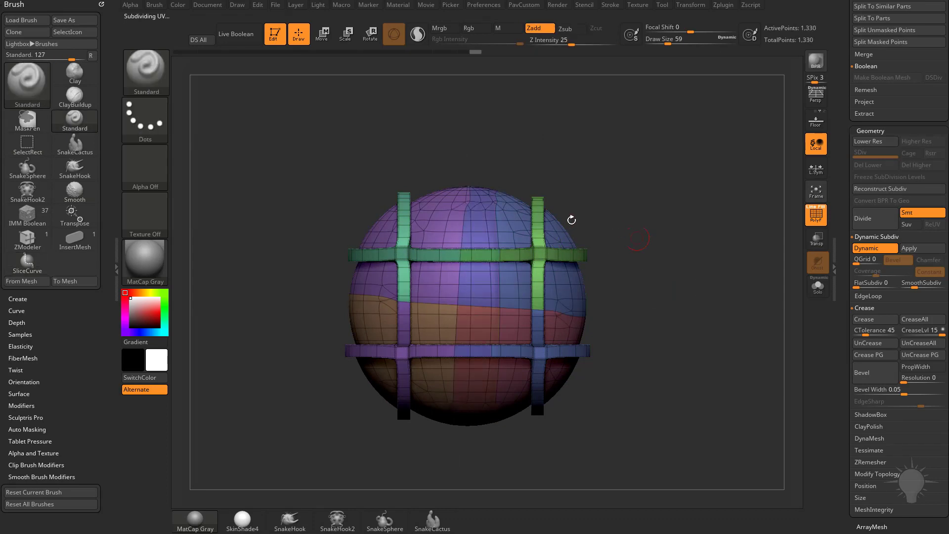
Turn on BRadius for SliceCurve and cut a steep, brush-wide slice through the sphere
key(ctrl+shift)
key(ctrl+shift)
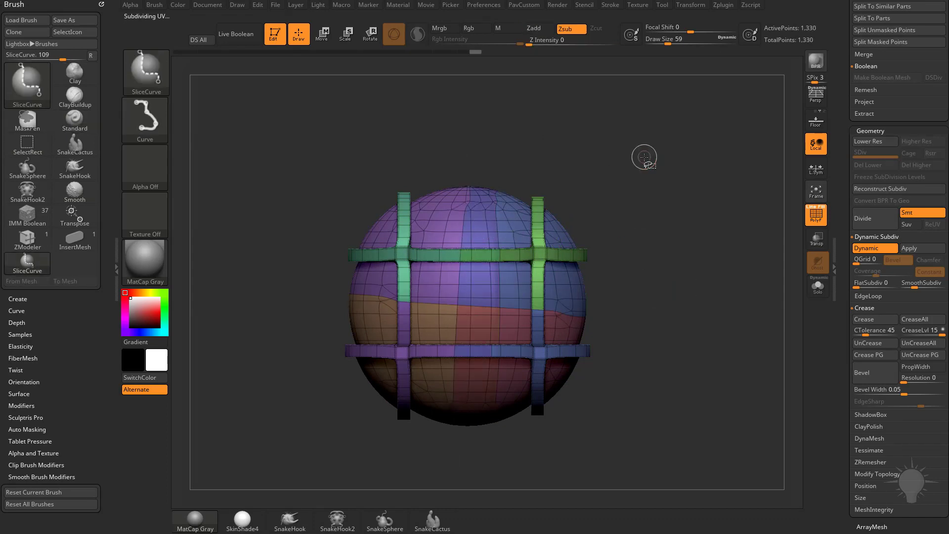
ctrl+shift+click(628, 142)
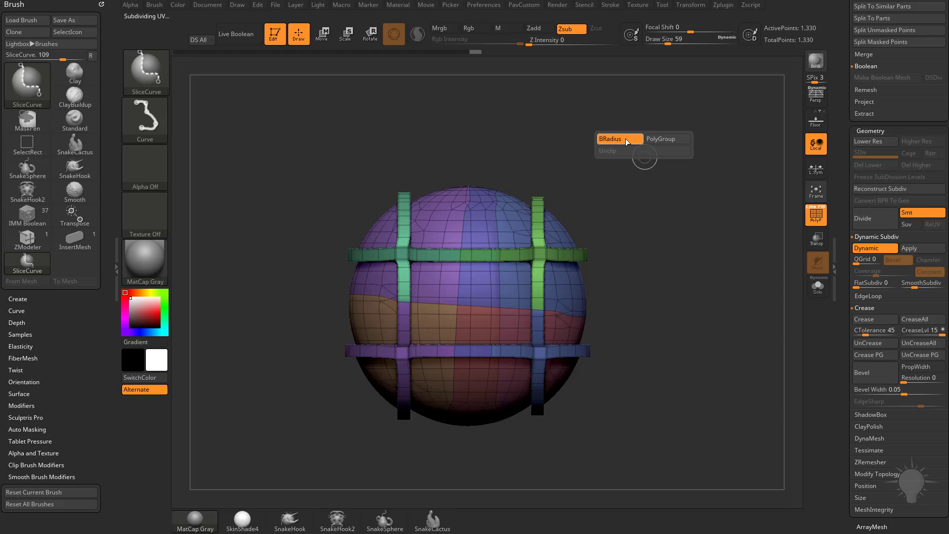
mouse_move(440, 173)
ctrl+shift+mouse_down()
mouse_move(475, 320)
mouse_move(487, 489)
ctrl+shift+mouse_up()
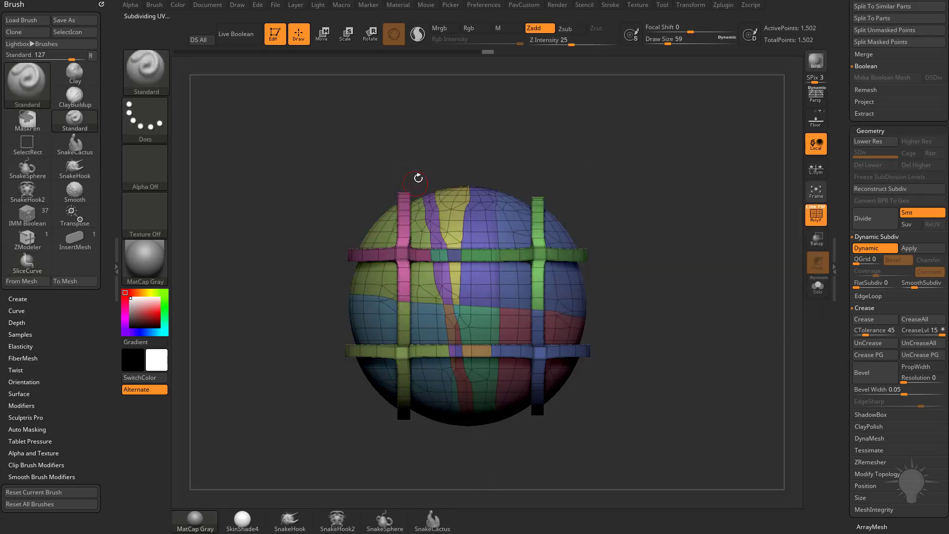
Turn off Dynamic Subdiv and make diagonal brush-wide slices across the sphere
key(shift+d)
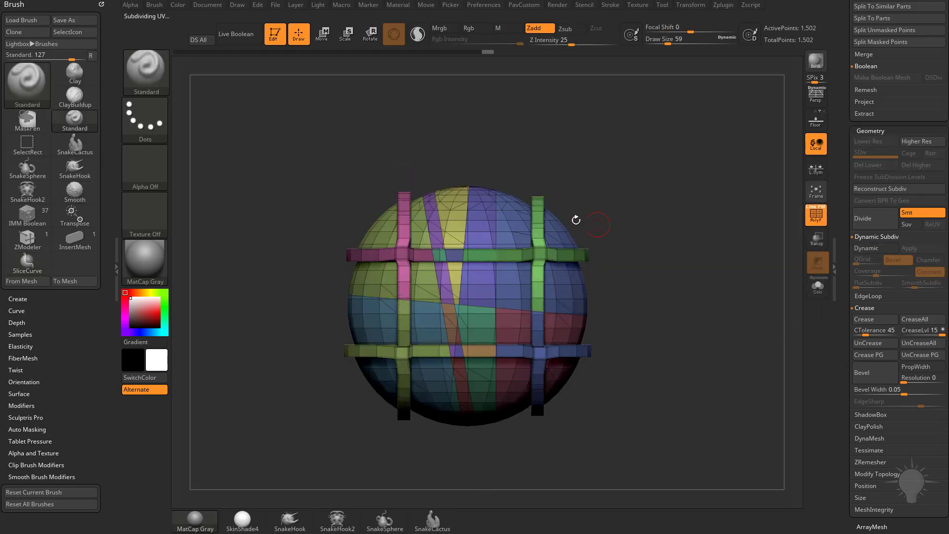
ctrl+shift+drag(548, 170, 256, 380)
ctrl+shift+drag(611, 204, 305, 462)
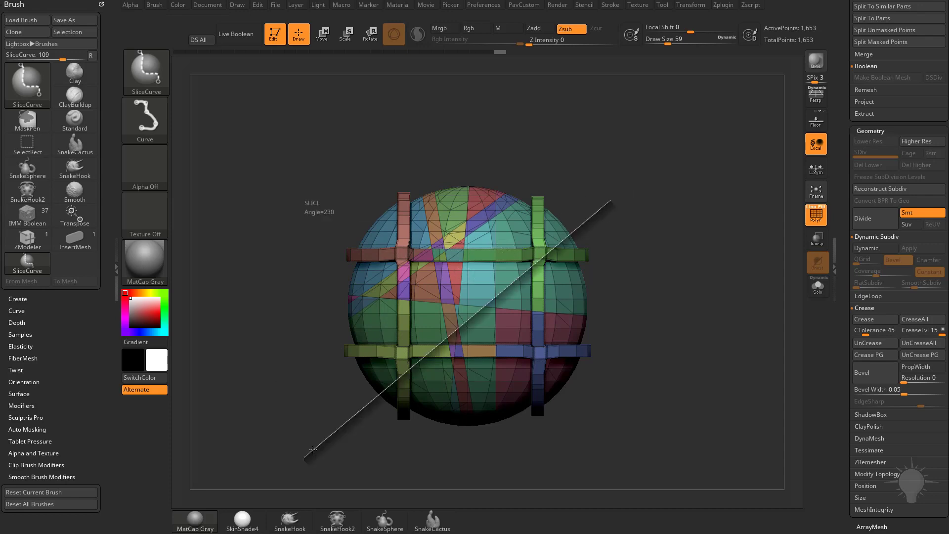
Undo the SliceCurve cuts and go back through the undo history to the plain, unsliced sphere
key(ctrl+z)
key(ctrl+z)
key(ctrl+z)
key(ctrl+z)
key(ctrl+z)
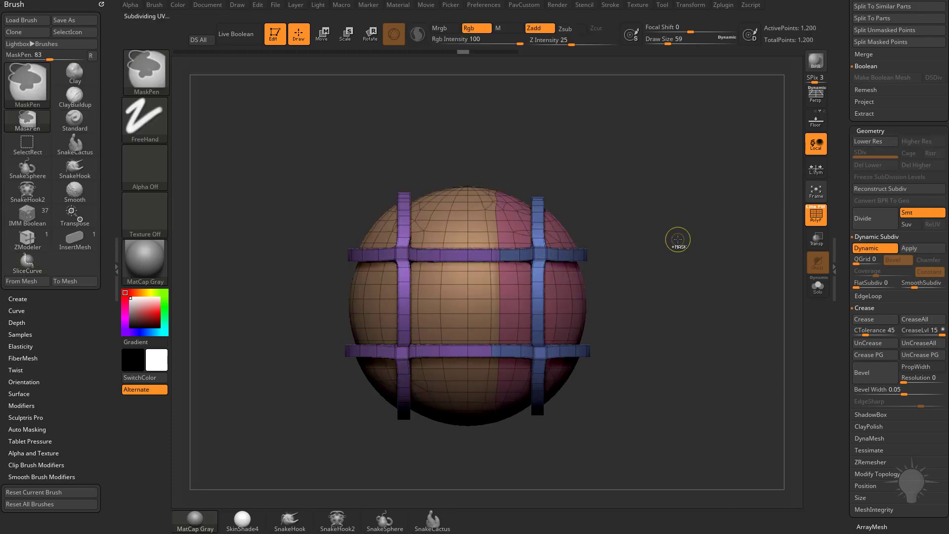
key(ctrl+z)
key(ctrl+z)
key(ctrl+z)
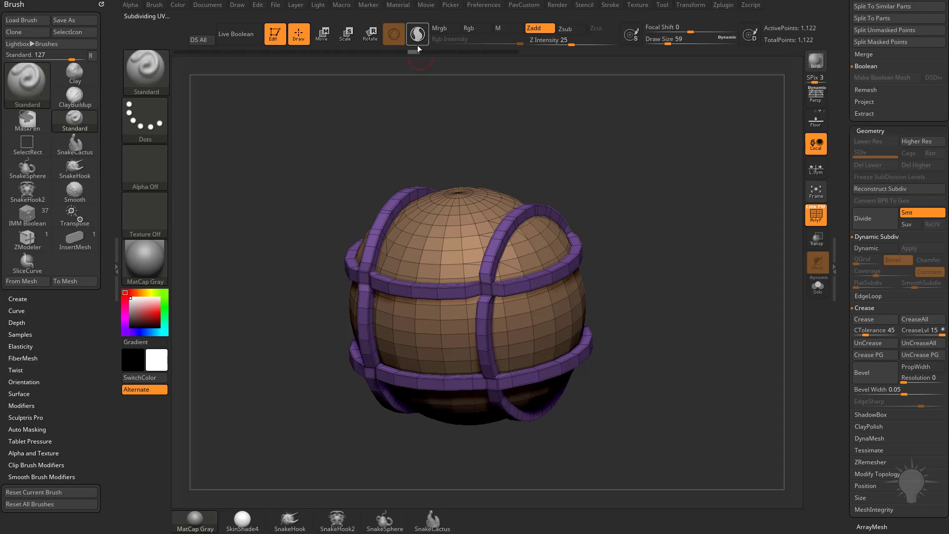
drag(419, 48, 202, 56)
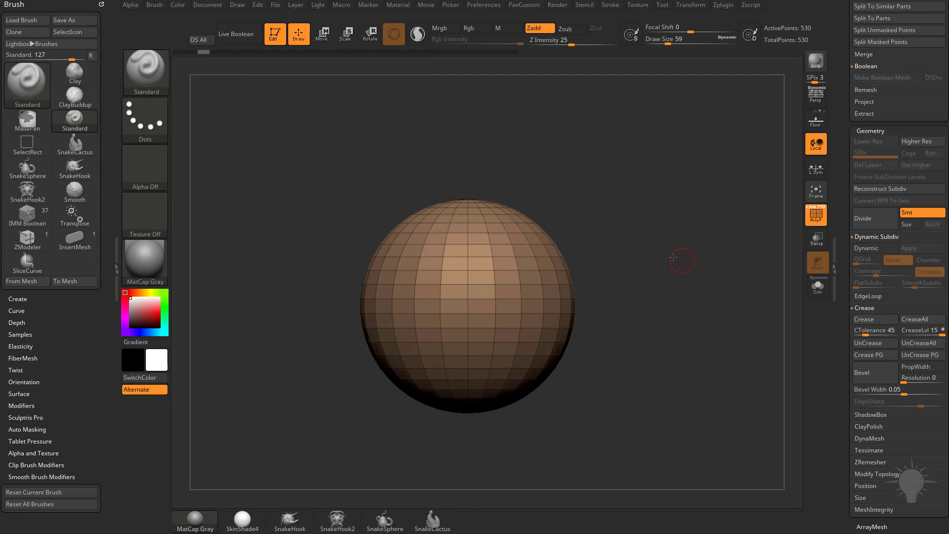
Switch to the Move gizmo and start the Multi Slice deformer on the plain sphere
key(w)
click(440, 227)
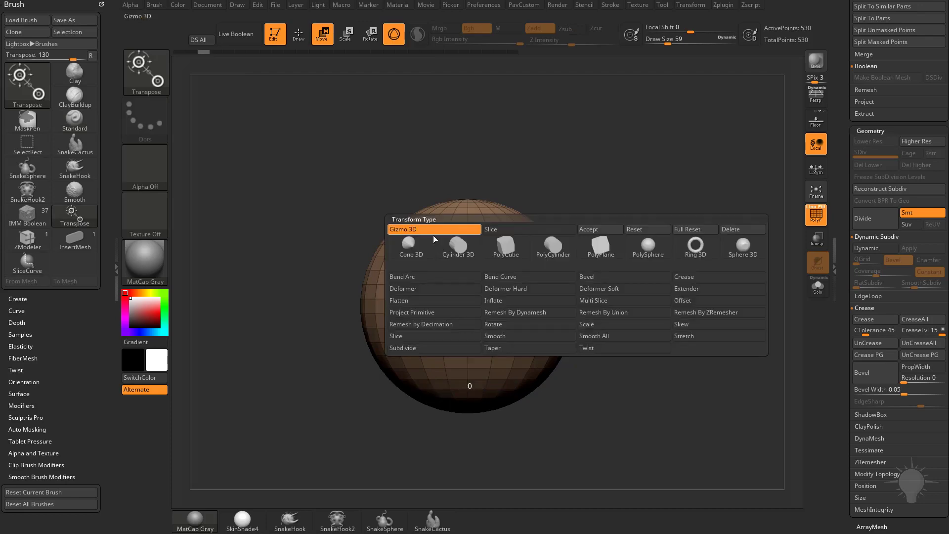
click(613, 302)
click(611, 385)
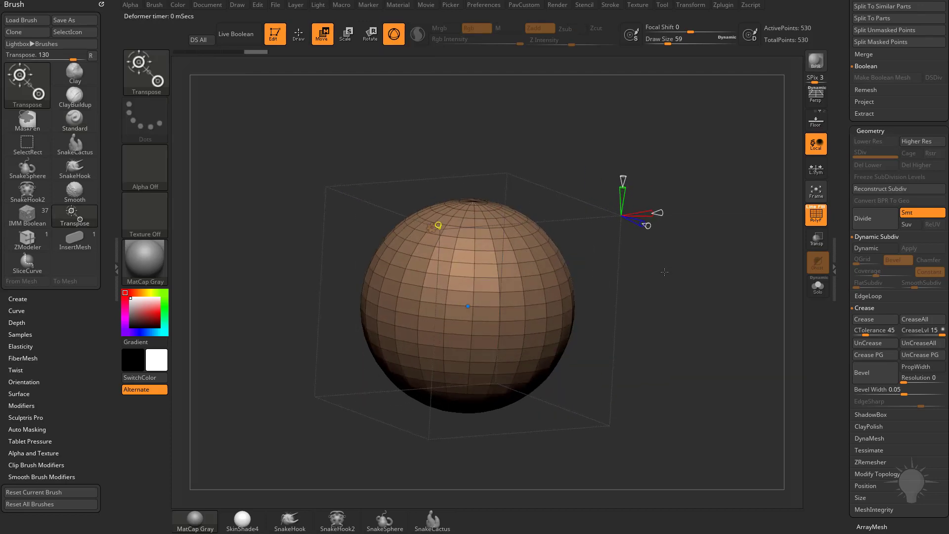
drag(659, 241, 585, 183)
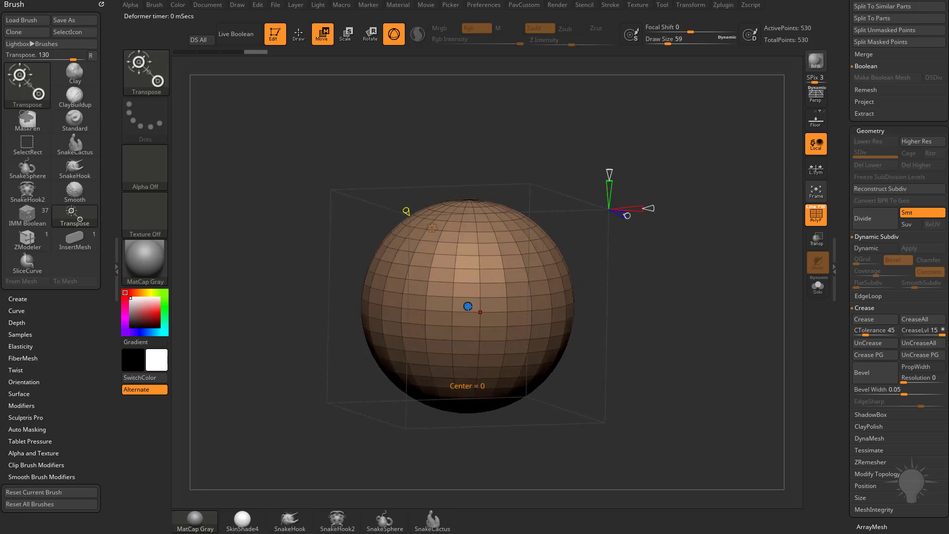
Offset the Multi Slice centre to about 0.44 along X and add a vertical slice there
shift+drag(635, 282, 624, 282)
drag(467, 306, 448, 288)
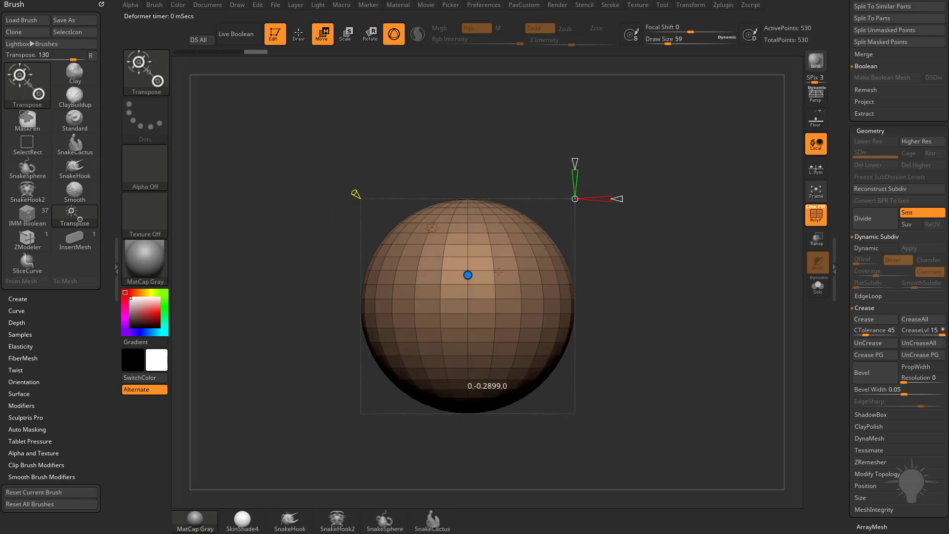
drag(646, 263, 697, 298)
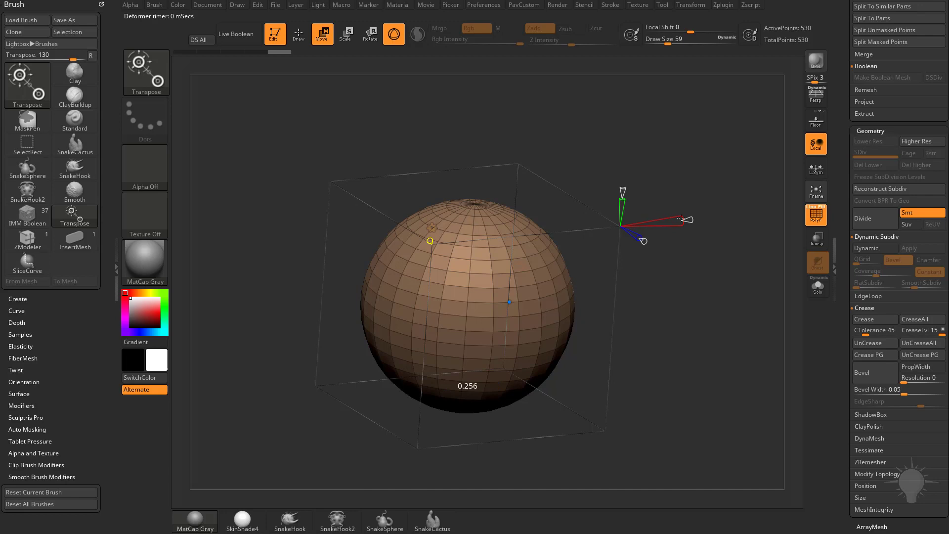
drag(657, 222, 673, 222)
shift+drag(638, 257, 525, 257)
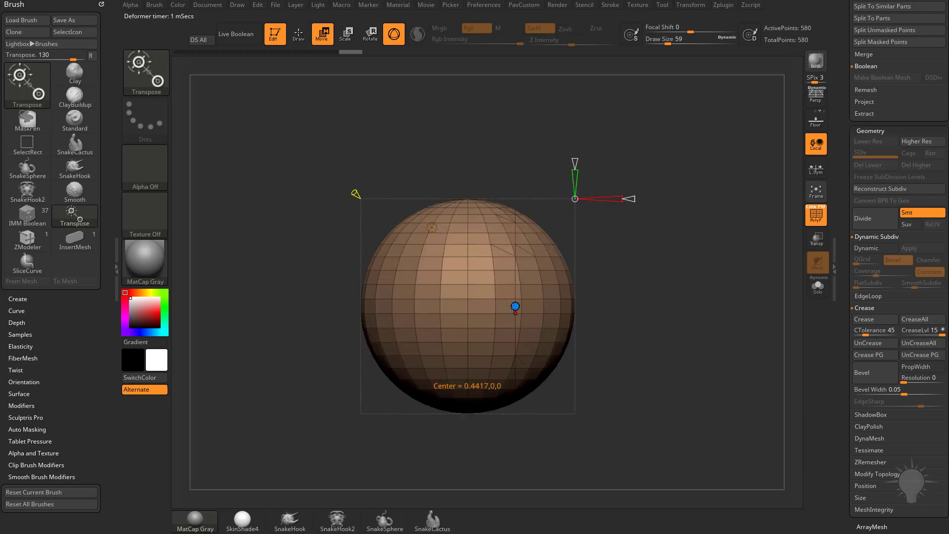
Reposition the Multi Slice centre and widen the vertical X slice band to a Slice Width of about 0.157
drag(513, 307, 395, 282)
mouse_move(527, 285)
mouse_down()
mouse_move(514, 293)
mouse_move(540, 297)
mouse_move(516, 298)
mouse_up()
drag(668, 258, 674, 269)
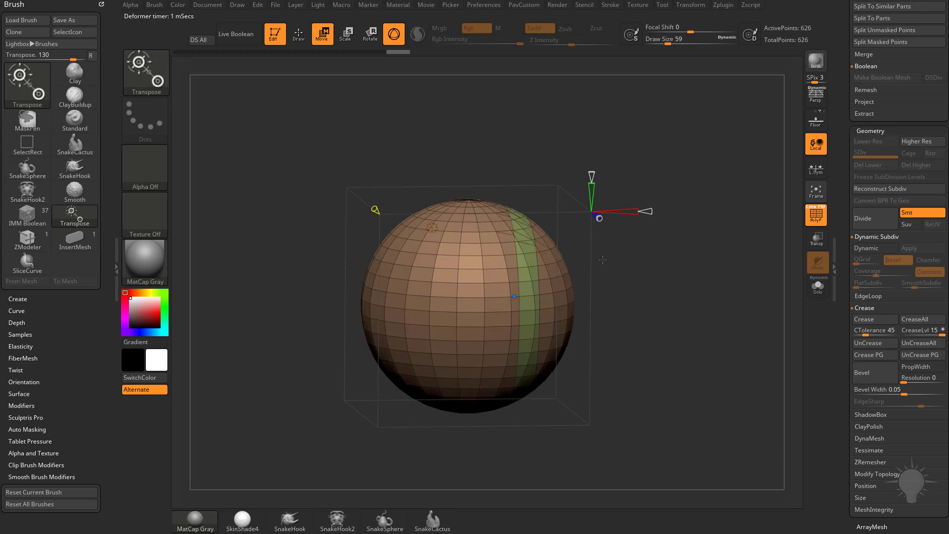
mouse_move(514, 296)
mouse_down()
mouse_move(443, 296)
mouse_move(518, 296)
mouse_up()
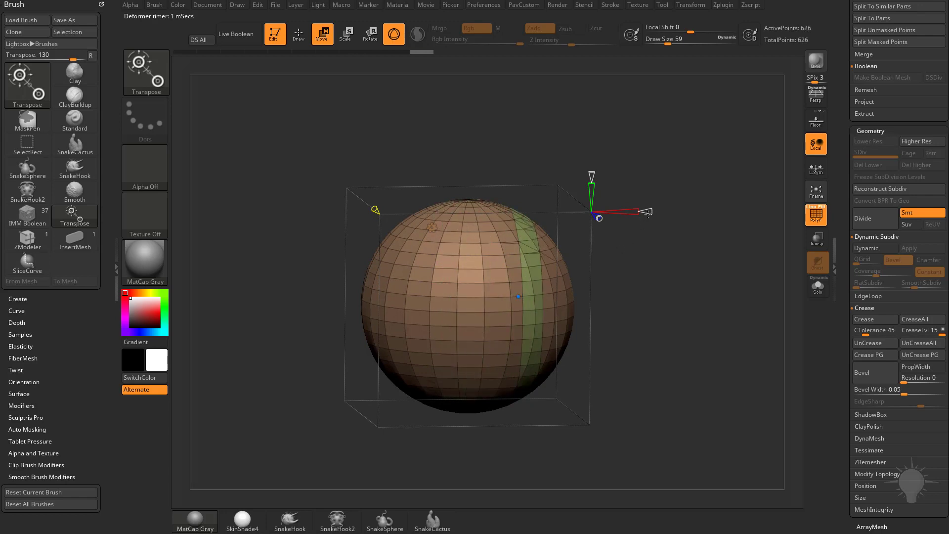
mouse_move(649, 212)
mouse_down()
mouse_move(737, 212)
mouse_move(654, 216)
mouse_up()
drag(677, 247, 665, 265)
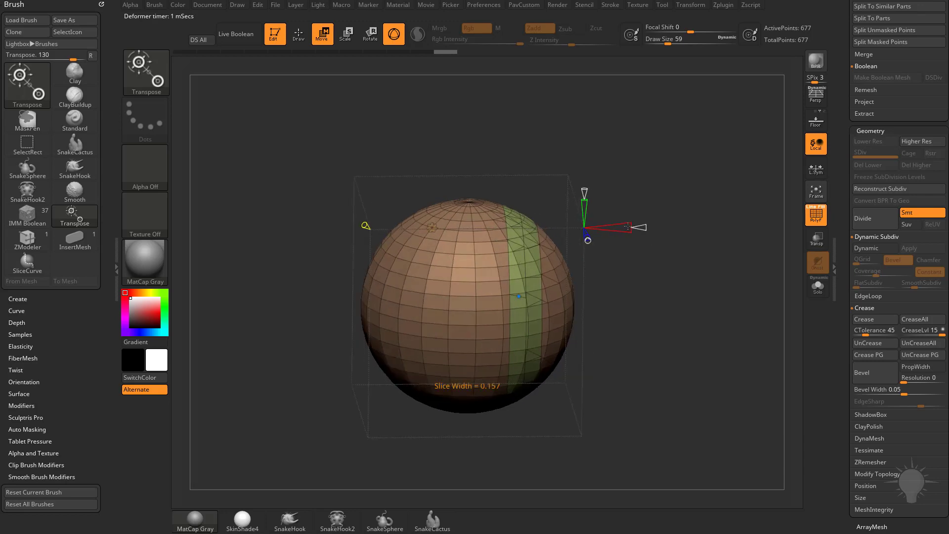
Add a horizontal Y slice band around the sphere and reposition the centre where the two bands cross
drag(628, 226, 612, 188)
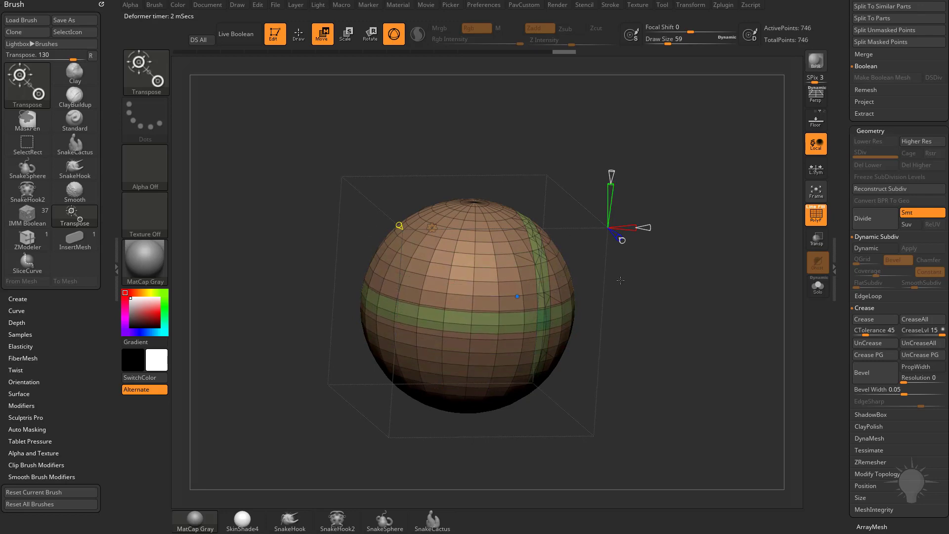
shift+drag(618, 277, 604, 275)
drag(520, 296, 435, 297)
drag(619, 246, 625, 274)
drag(435, 288, 514, 306)
drag(627, 257, 719, 257)
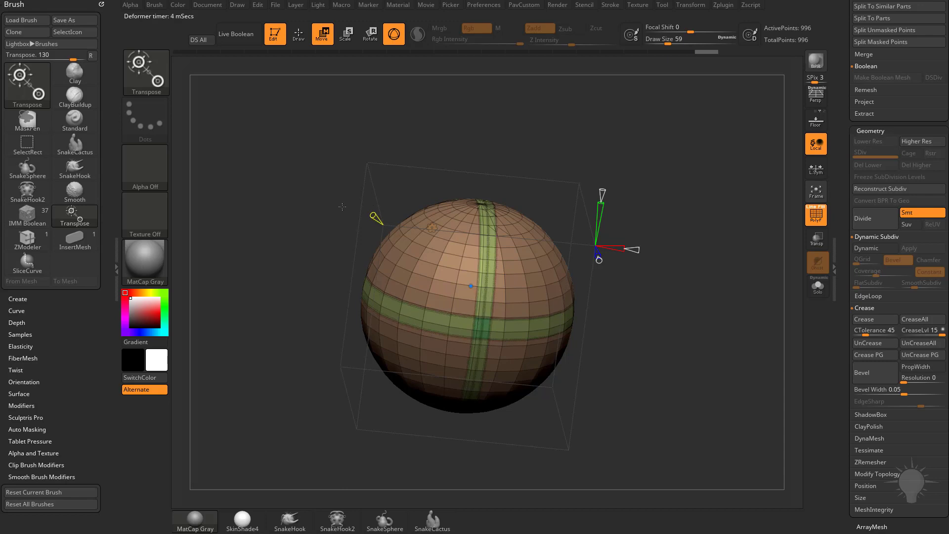
Accept the Multi Slice deformer on the sphere with its crossing vertical and horizontal bands
drag(677, 289, 658, 288)
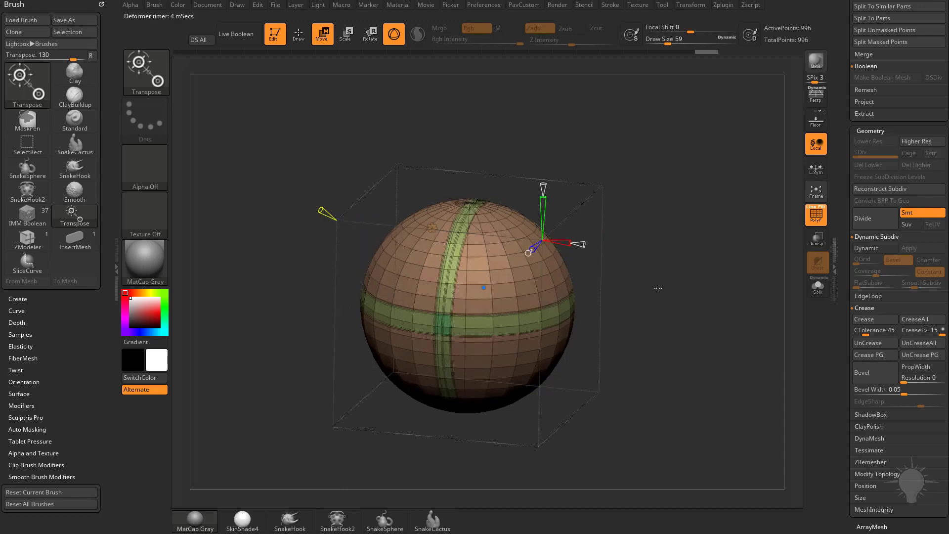
click(433, 229)
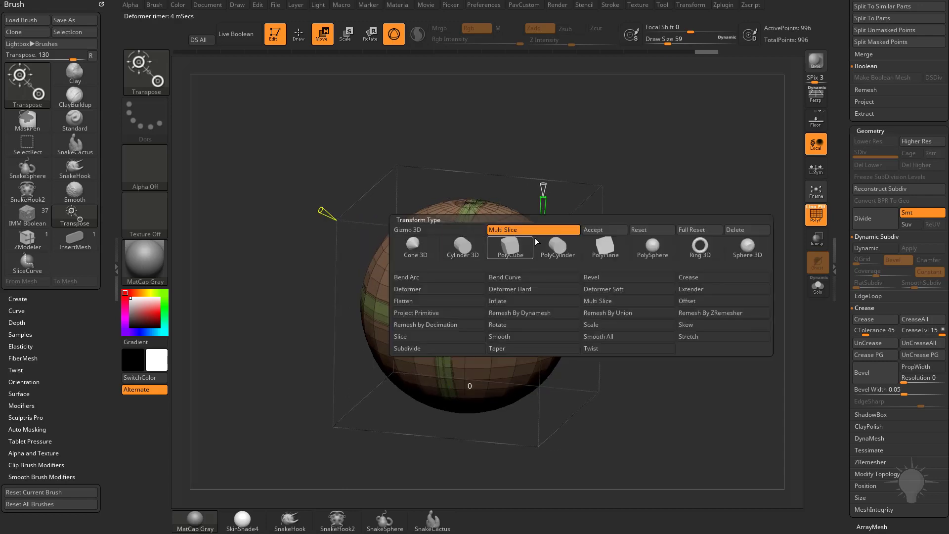
click(594, 230)
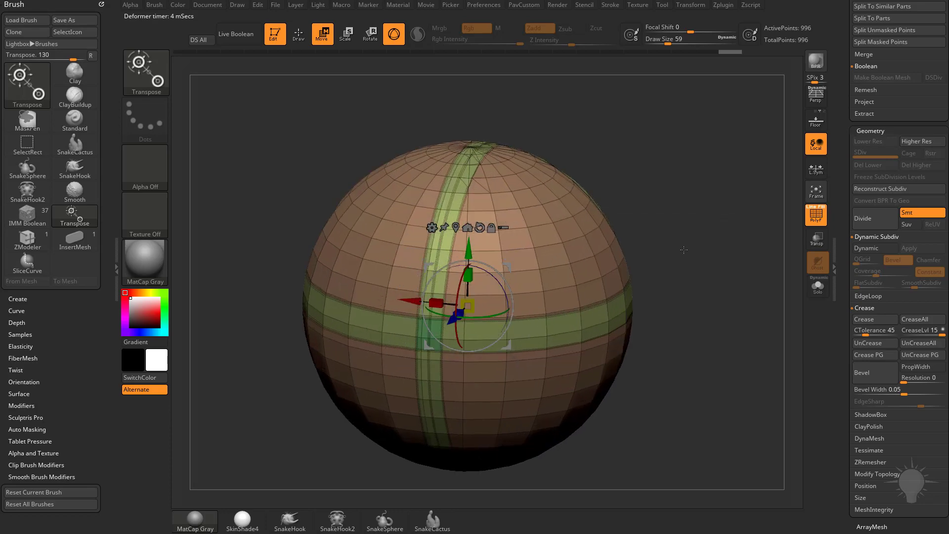
Pull the sphere's panels outward around the crossing bands with ZModeler's QMesh polygon action targeting Polygroup All
key(b)
key(z)
key(m)
key(space)
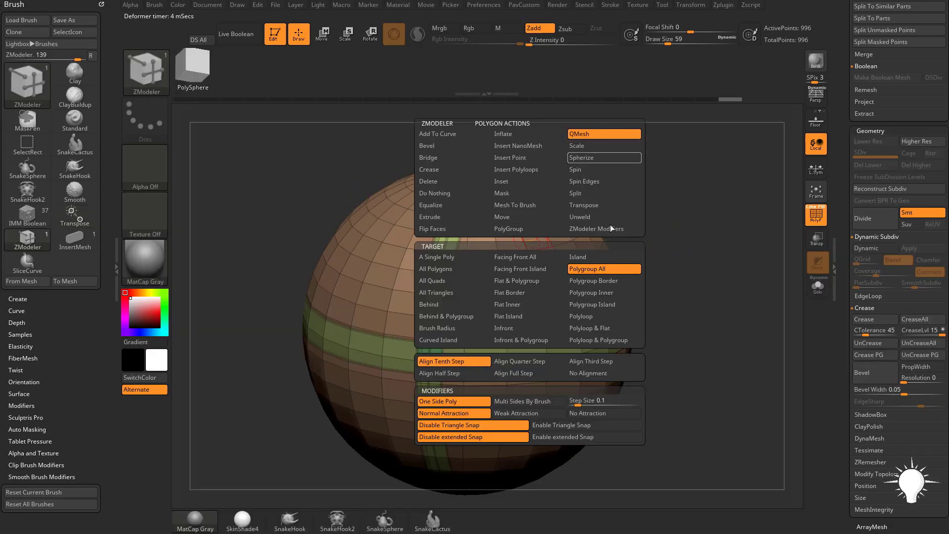
drag(530, 252, 583, 255)
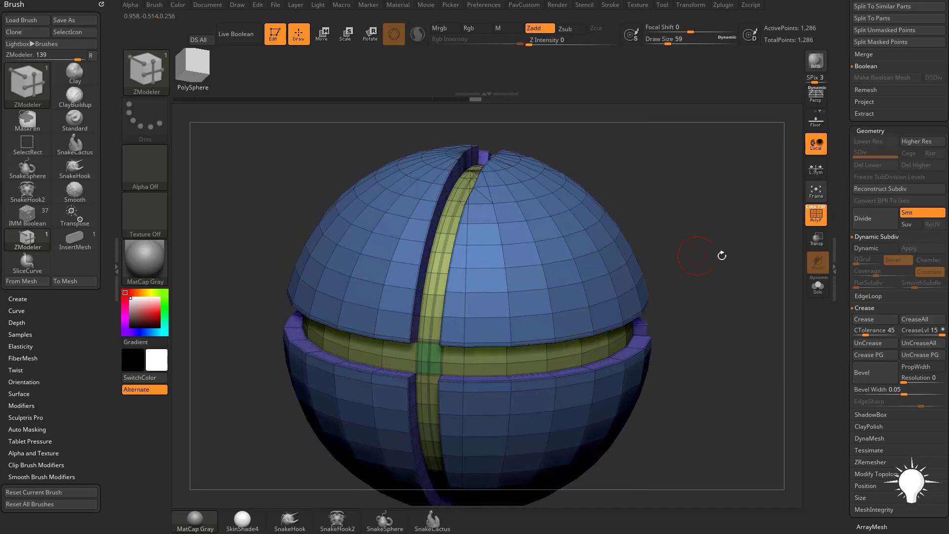